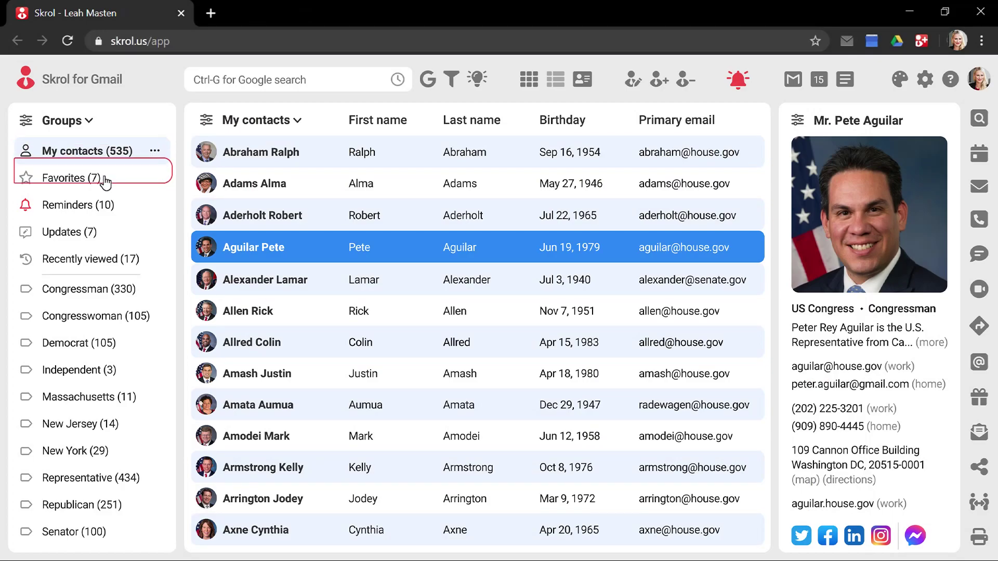
# Look through the contacts in the Favorites, Reminders, Updates and Recently viewed groups
pyautogui.click(97, 179)
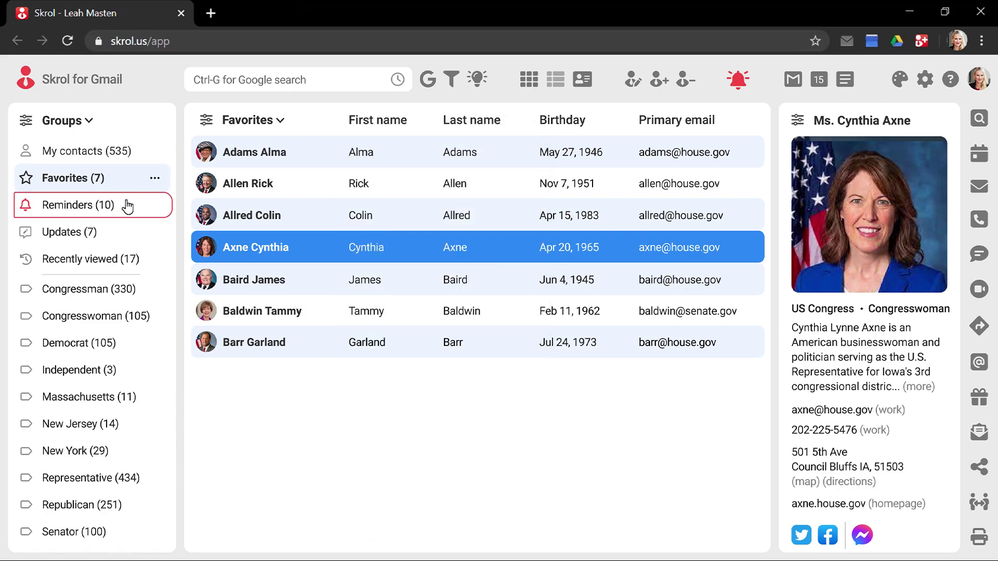
pyautogui.click(128, 206)
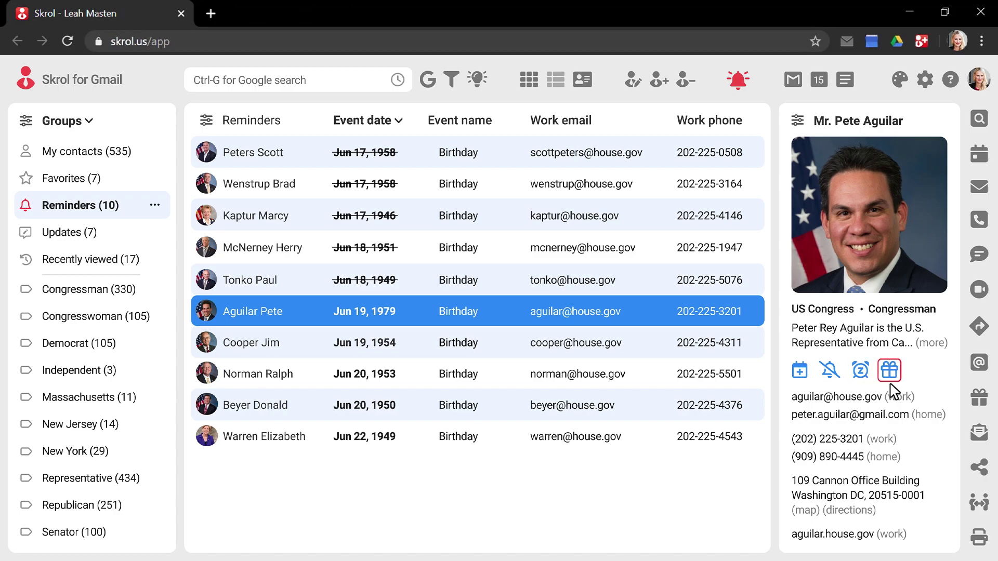
pyautogui.click(118, 233)
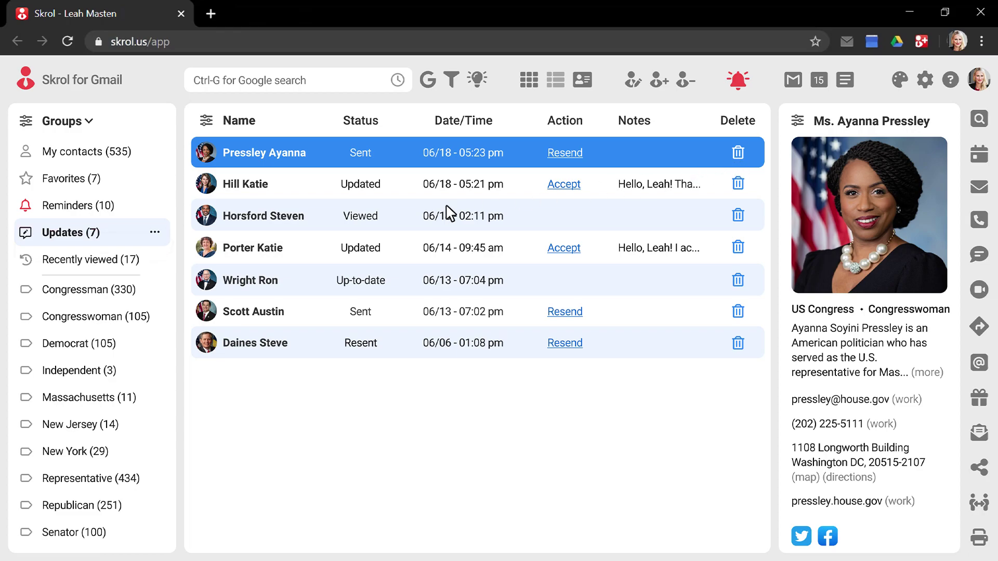
pyautogui.click(147, 260)
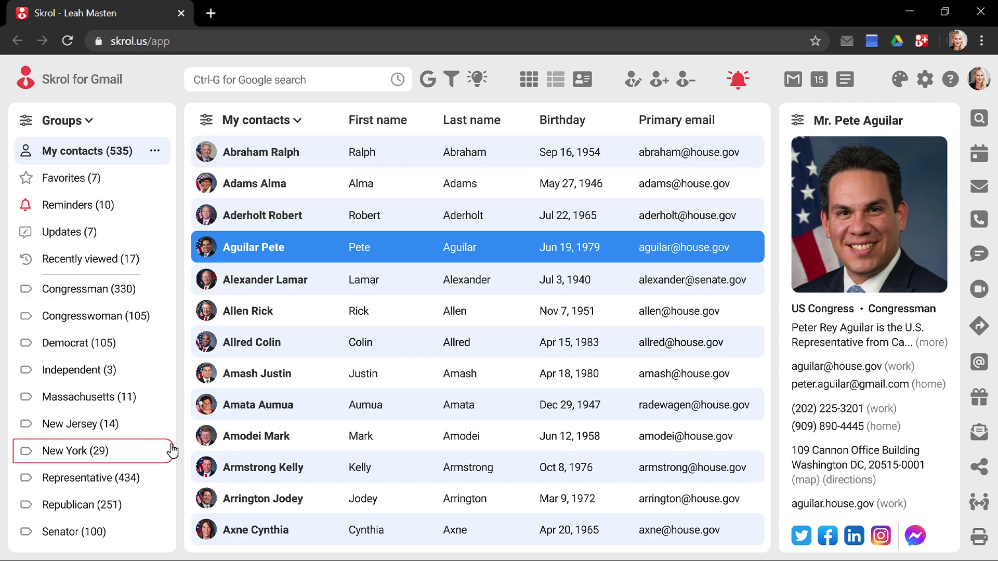
# Examine the contacts listed in the Other contacts and Unassigned groups
pyautogui.scroll(-2, 172, 451)
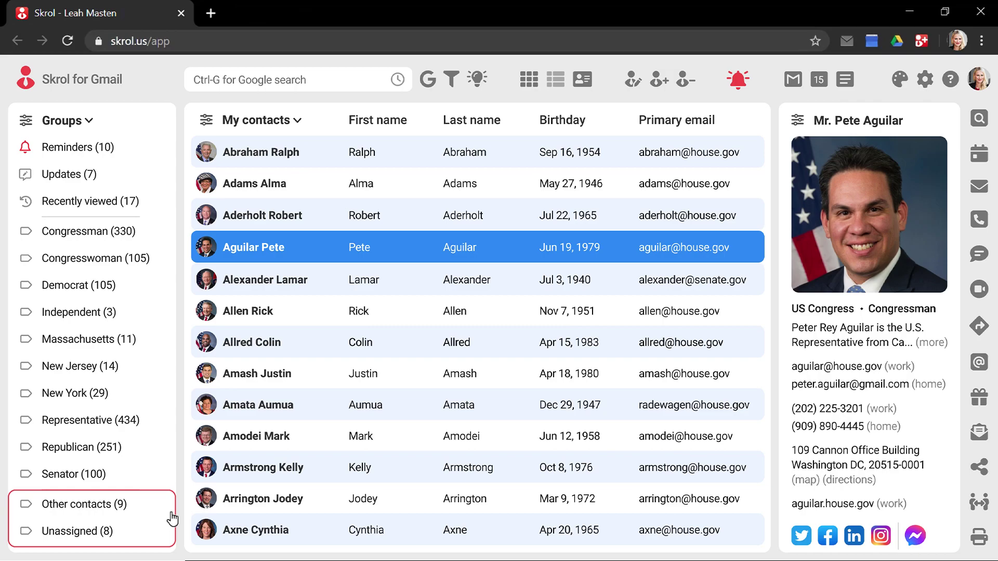
pyautogui.click(83, 505)
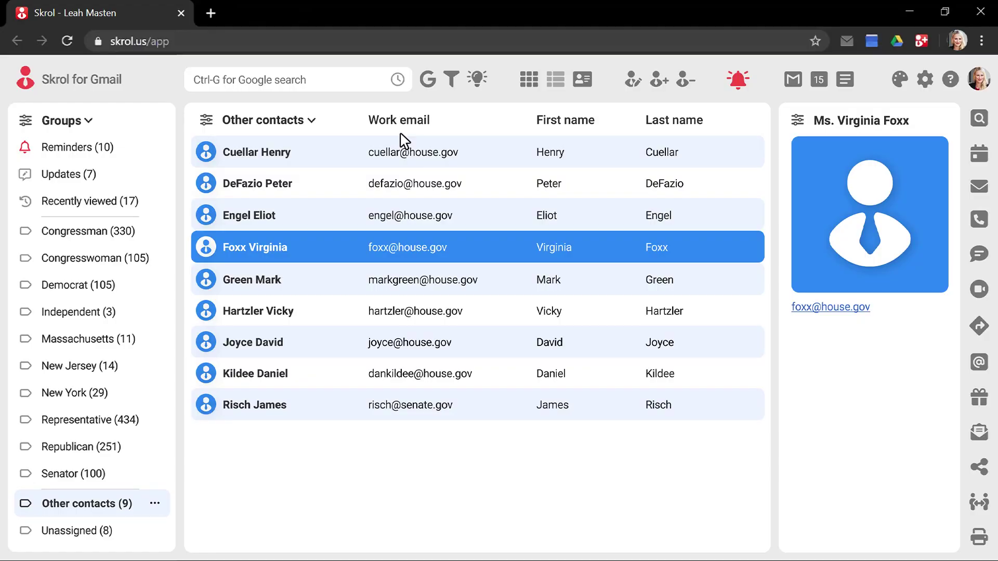
pyautogui.click(88, 545)
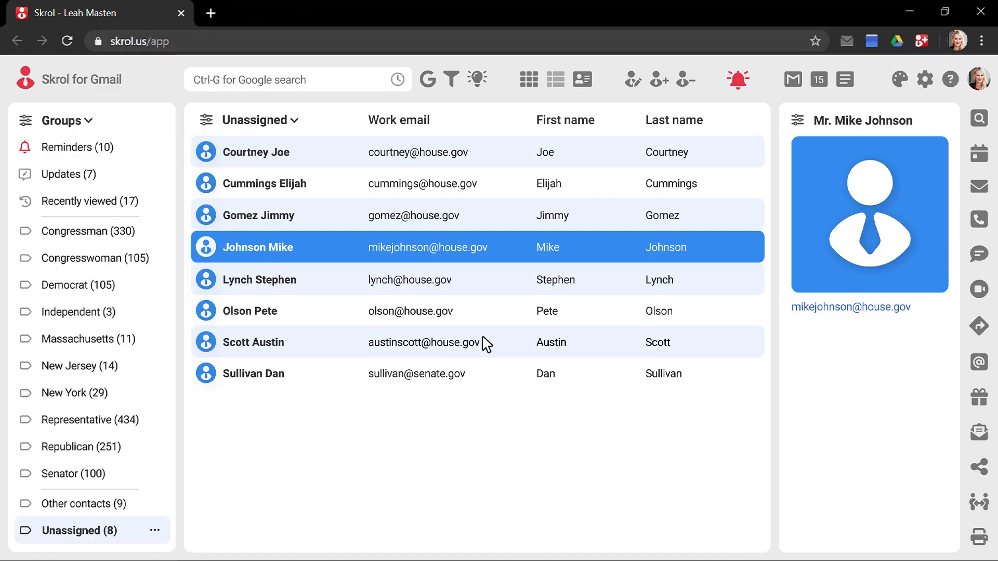
# Return to the My contacts list and add the selected contact to the Favorites group
pyautogui.hotkey('ctrl', 'alt', 'm')
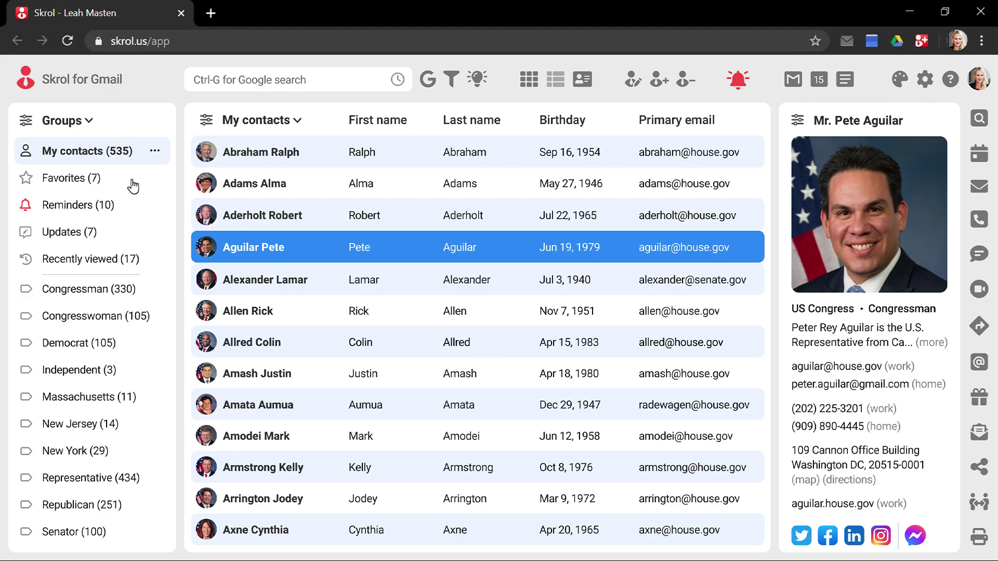
pyautogui.click(157, 180)
# Create a new contact group named "Doctor"
pyautogui.click(26, 121)
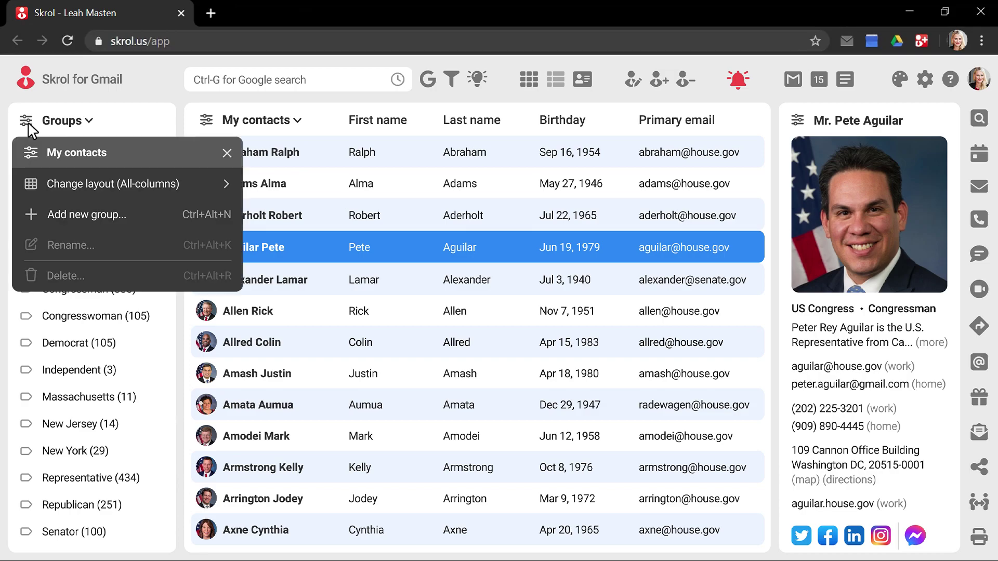
pyautogui.click(85, 214)
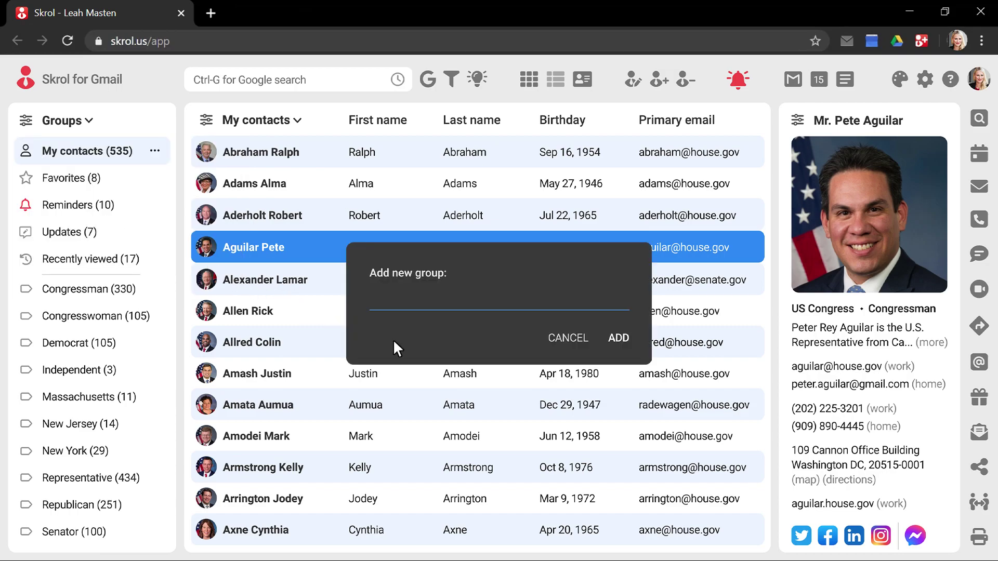
pyautogui.write('Doctor')
pyautogui.click(618, 339)
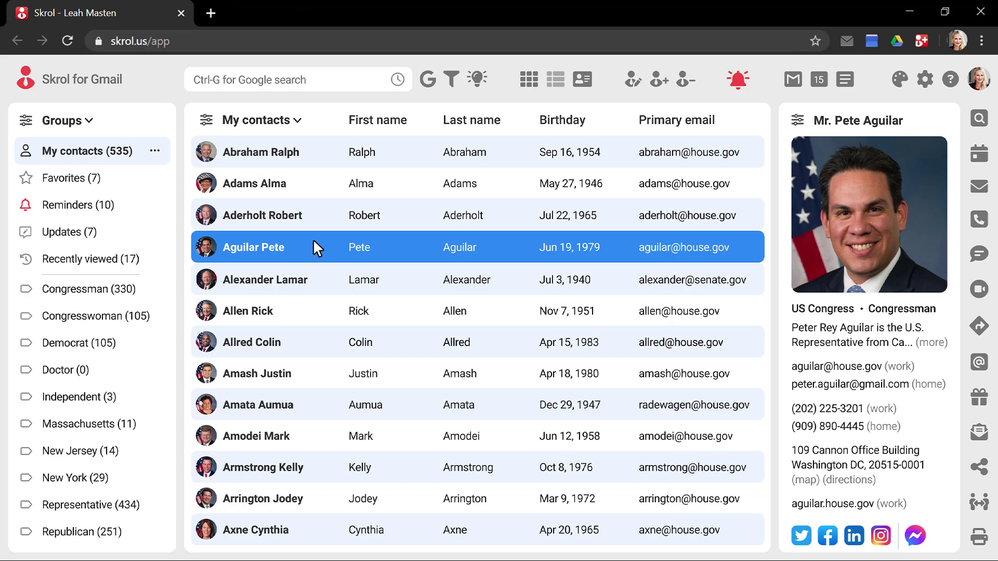
# Filter My contacts by "M.D." and add all matching contacts to the Doctor group
pyautogui.click(452, 82)
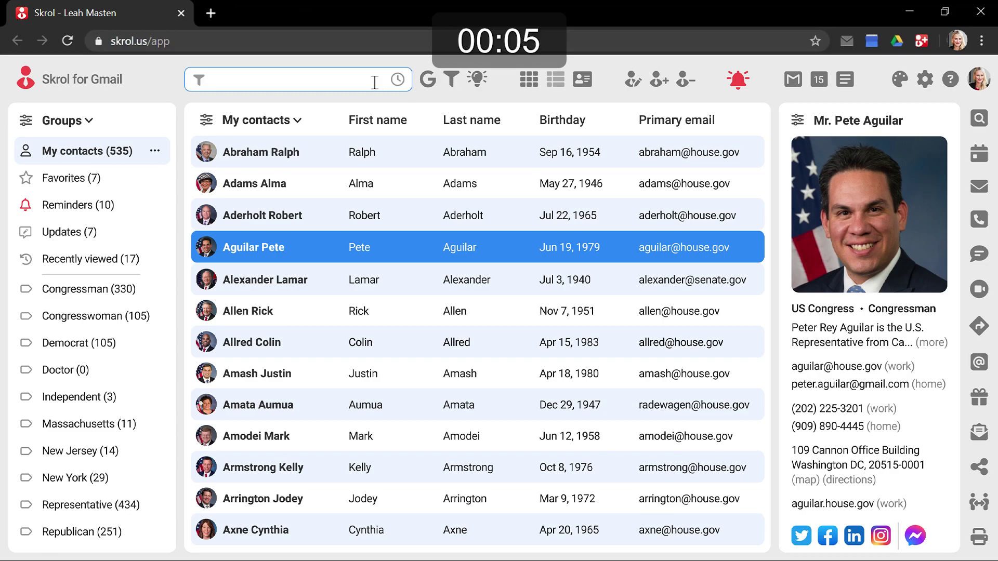
pyautogui.write('M.D.')
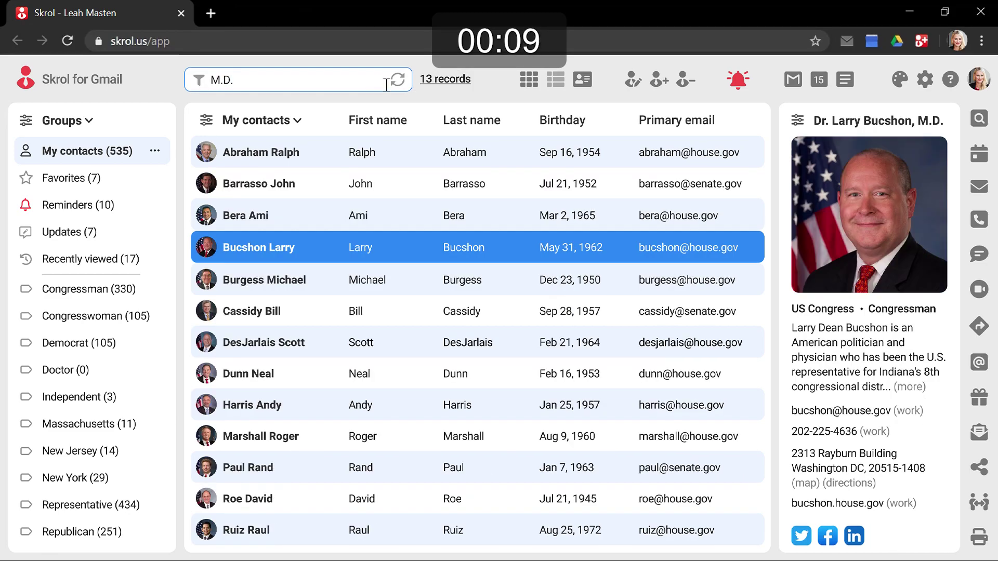
pyautogui.click(457, 83)
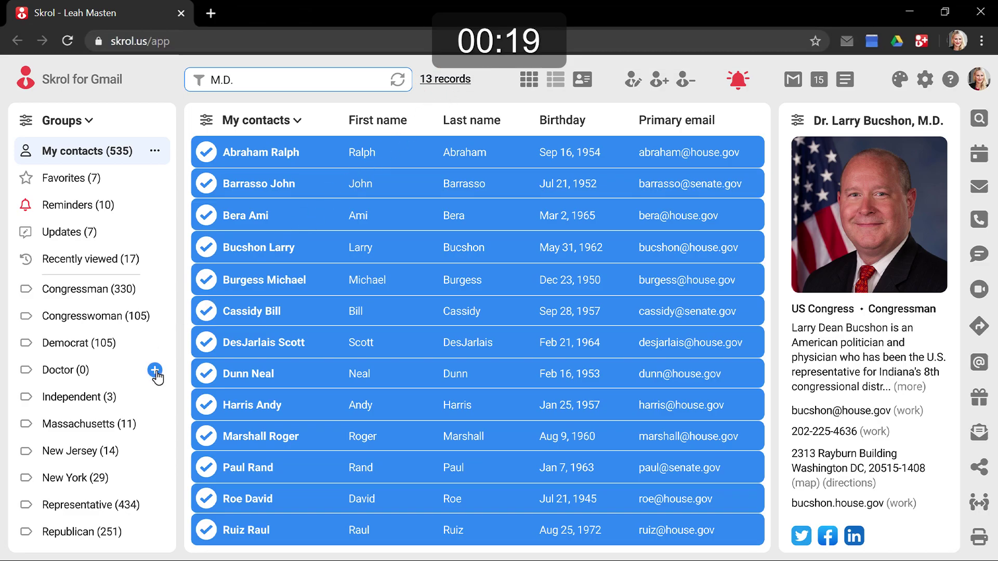
pyautogui.click(155, 371)
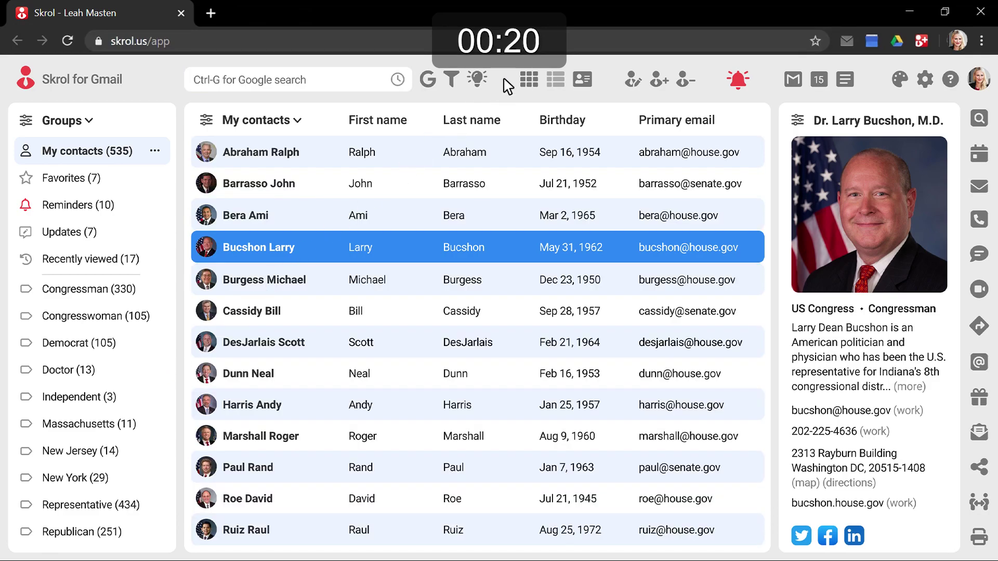
# Open the Doctor group, view its members as a photo gallery and return to the list view
pyautogui.click(61, 375)
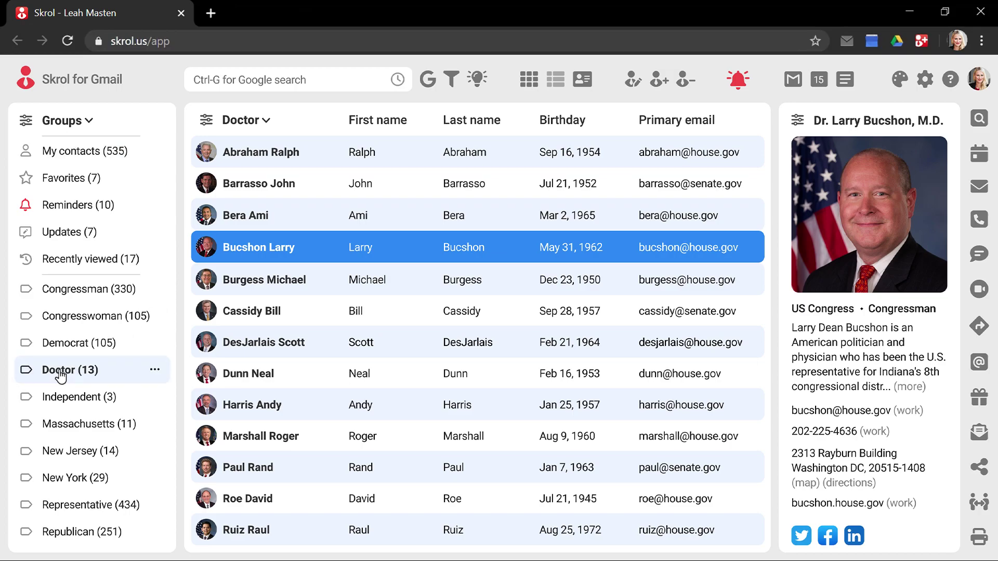
pyautogui.click(529, 81)
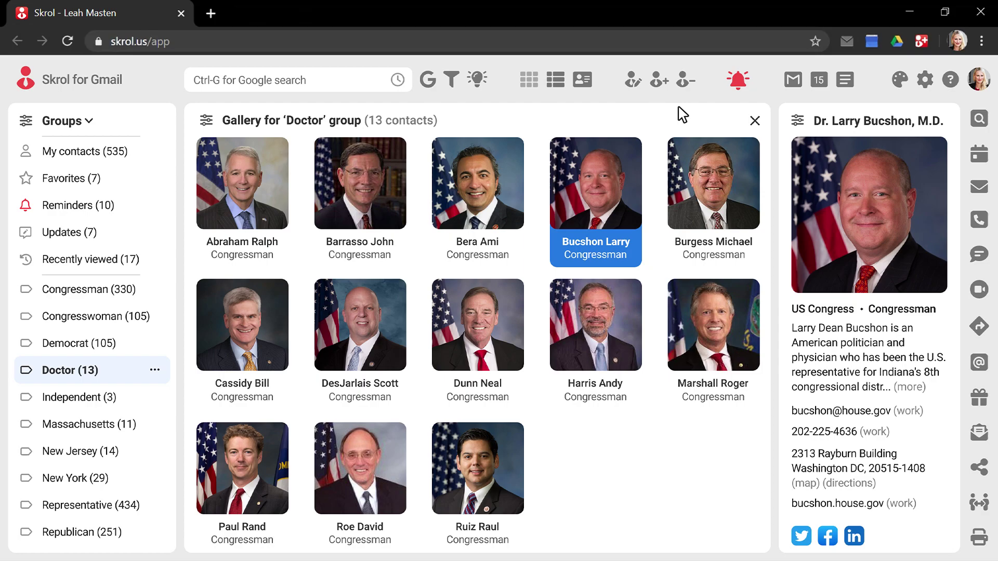
pyautogui.click(556, 80)
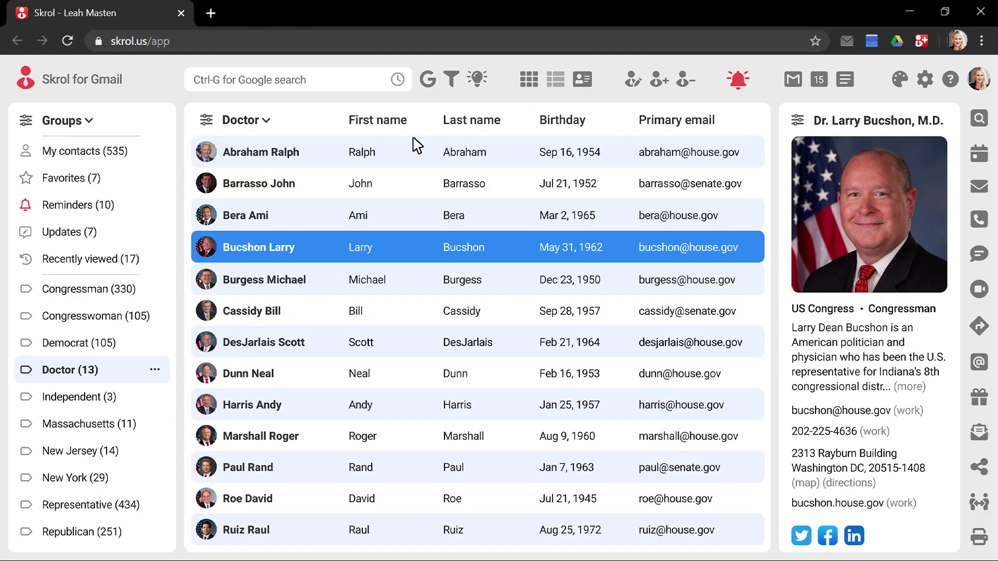
# Remove the second contact from the Doctor group and, of those remaining, the seventh, eighth and eleventh
pyautogui.click(326, 183)
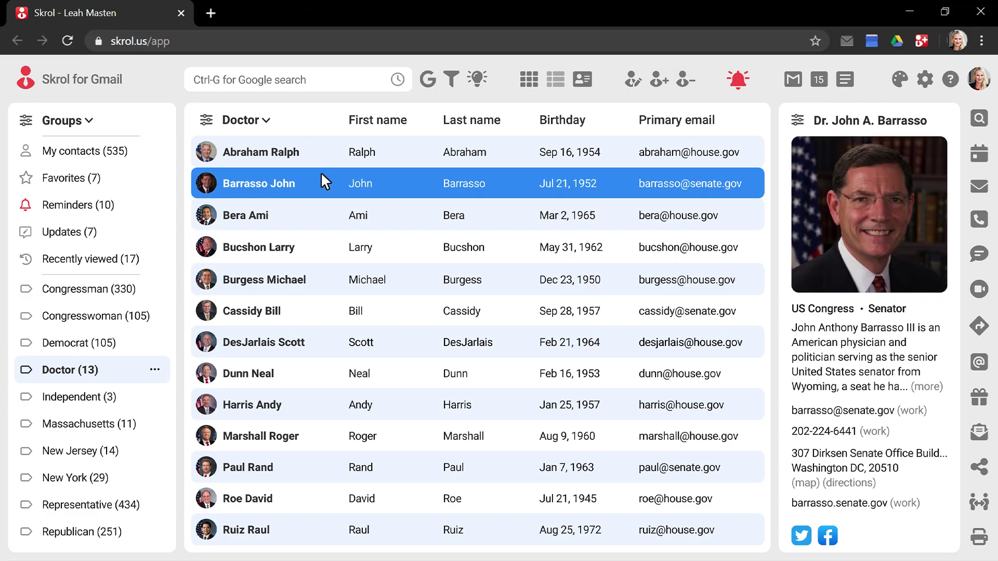
pyautogui.click(155, 371)
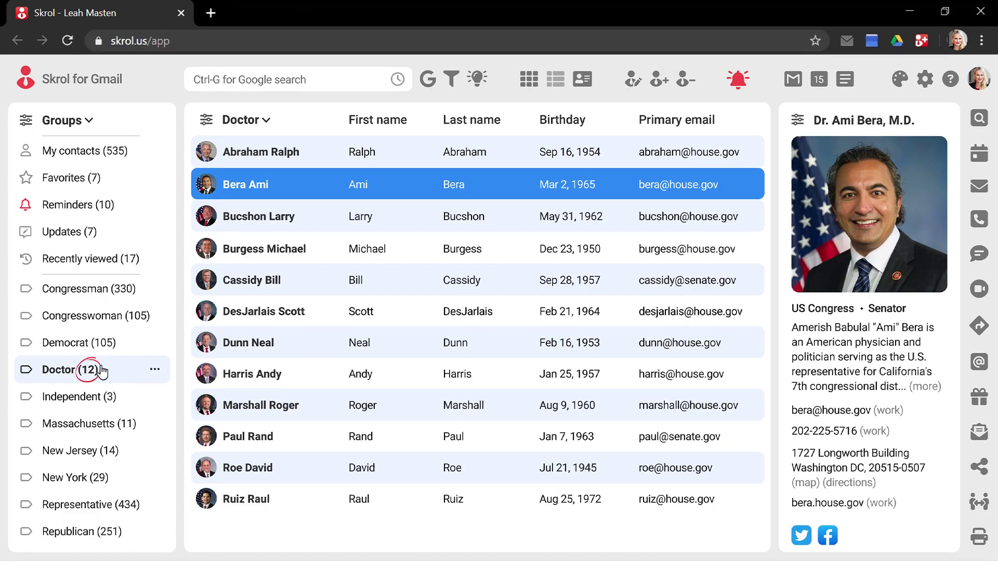
pyautogui.click(206, 344)
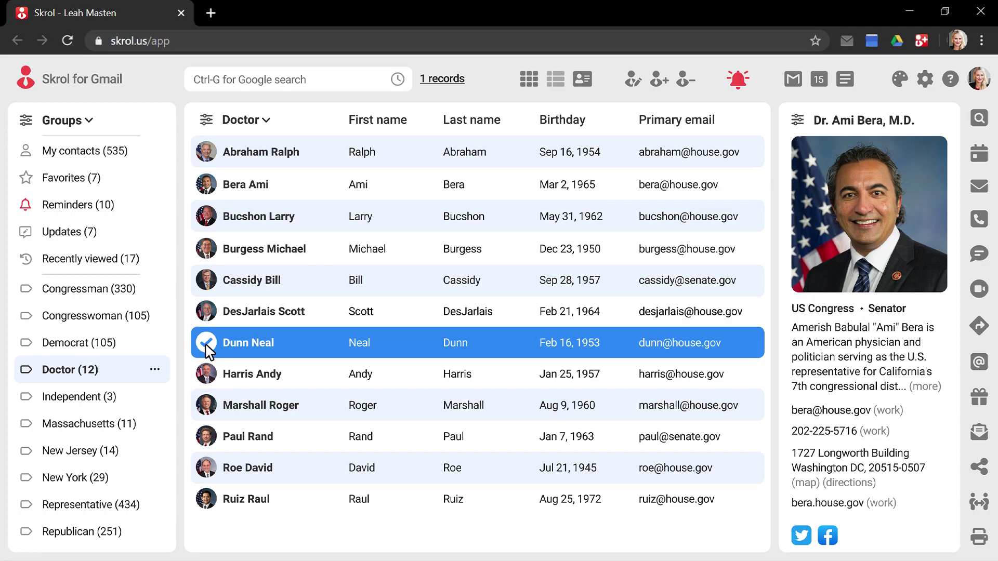
pyautogui.click(206, 376)
pyautogui.click(206, 468)
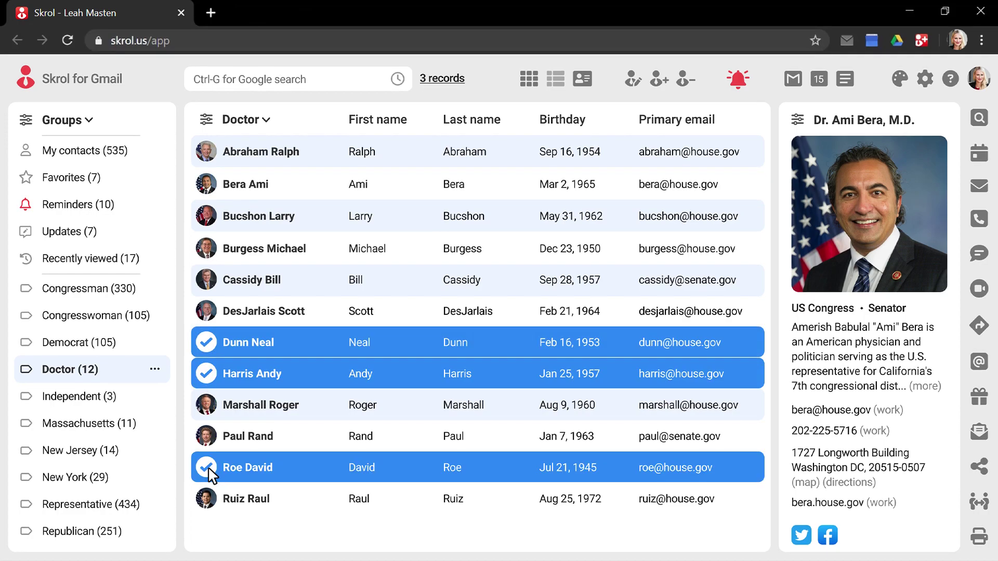
pyautogui.click(155, 371)
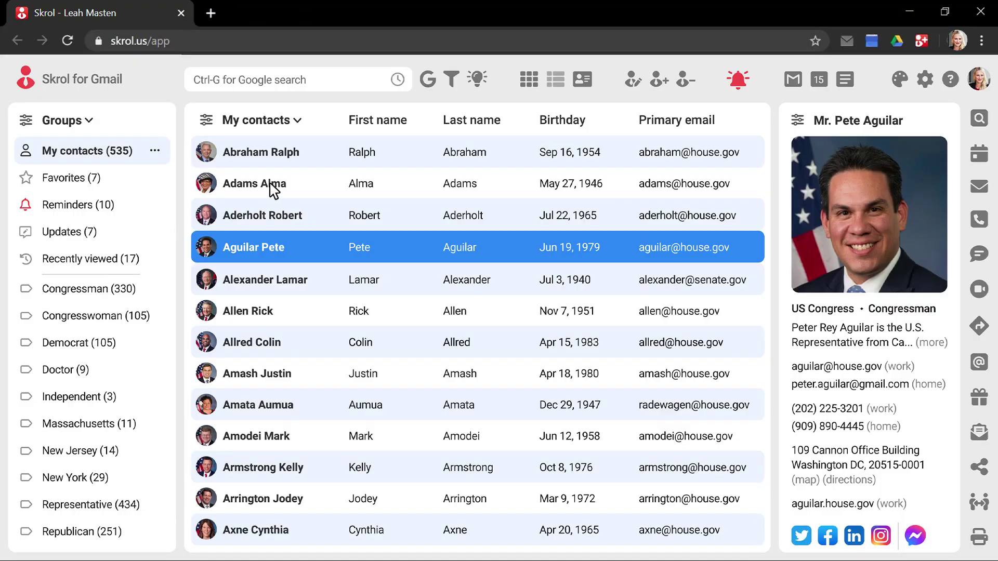
# Change the layout of the My contacts list to Personal
pyautogui.click(206, 120)
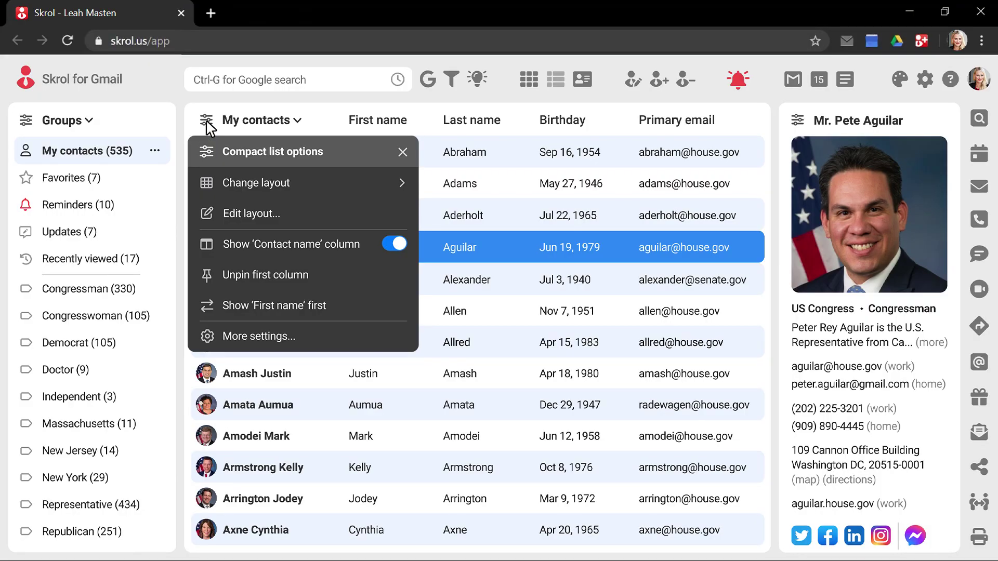
pyautogui.moveTo(353, 181)
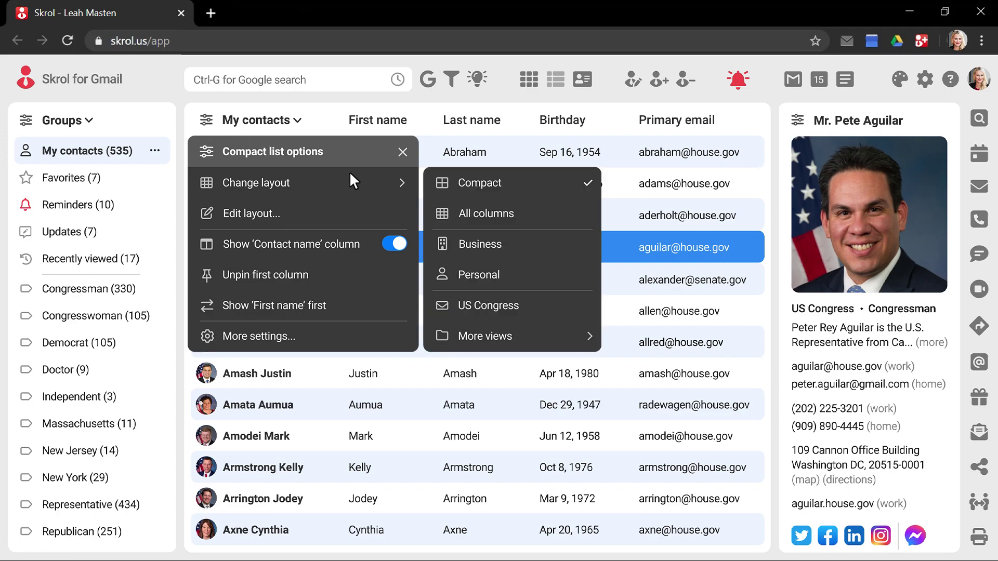
pyautogui.click(493, 276)
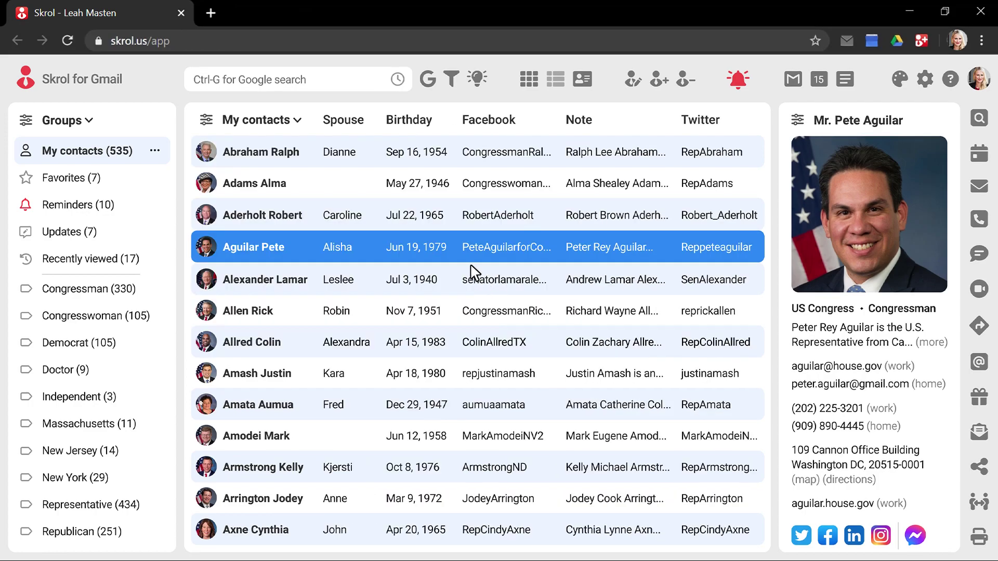
# Open the Personal layout for editing, review its selected columns and save it
pyautogui.click(207, 122)
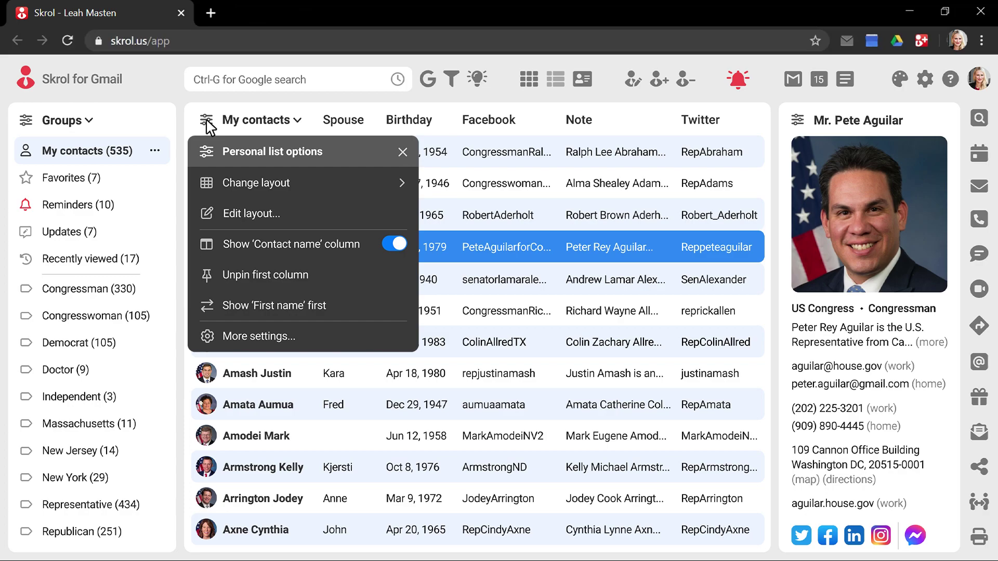
pyautogui.click(299, 217)
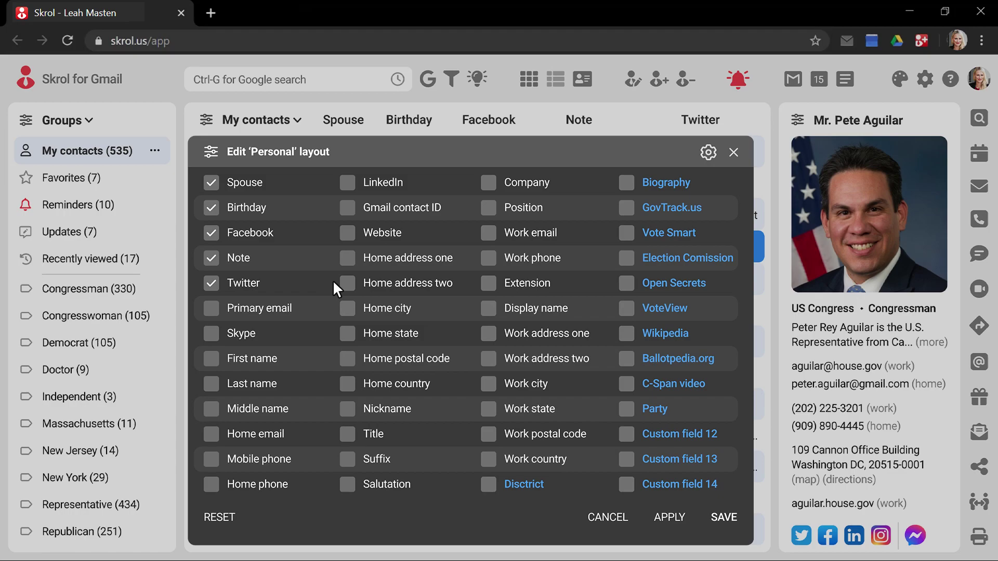
pyautogui.click(723, 517)
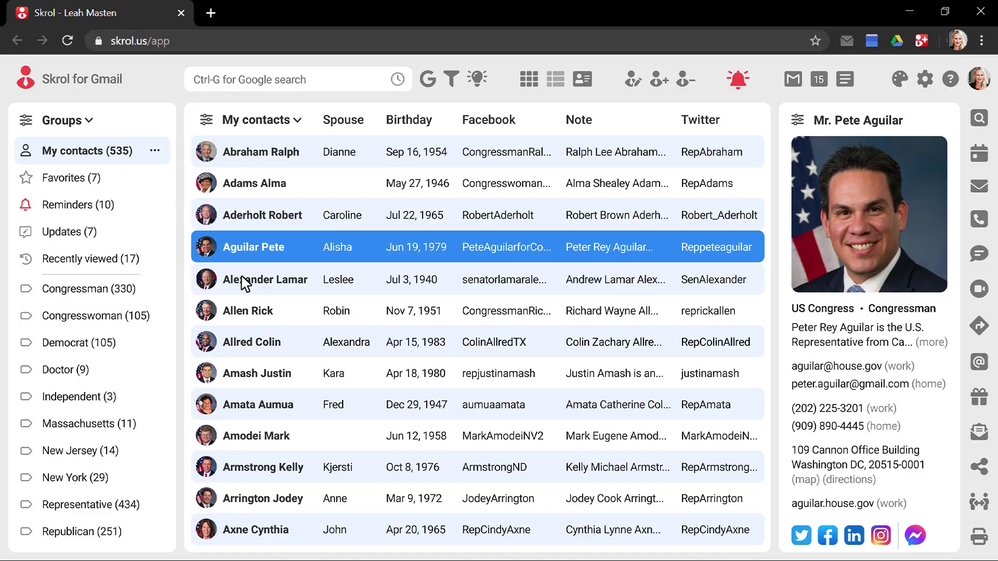
# Open the Doctor group and start scheduling a calendar event and a Zoom meeting with its members
pyautogui.click(66, 370)
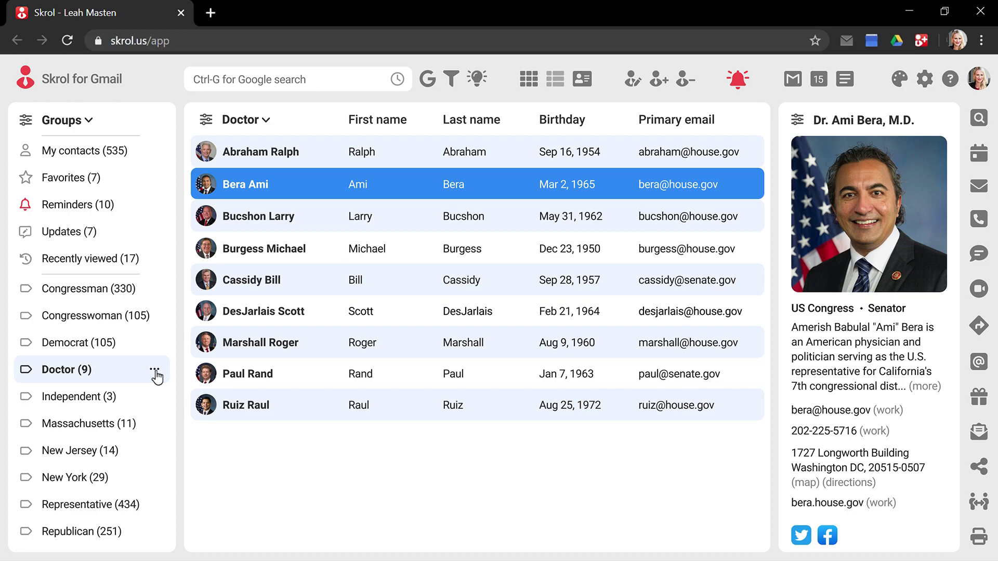
pyautogui.click(155, 370)
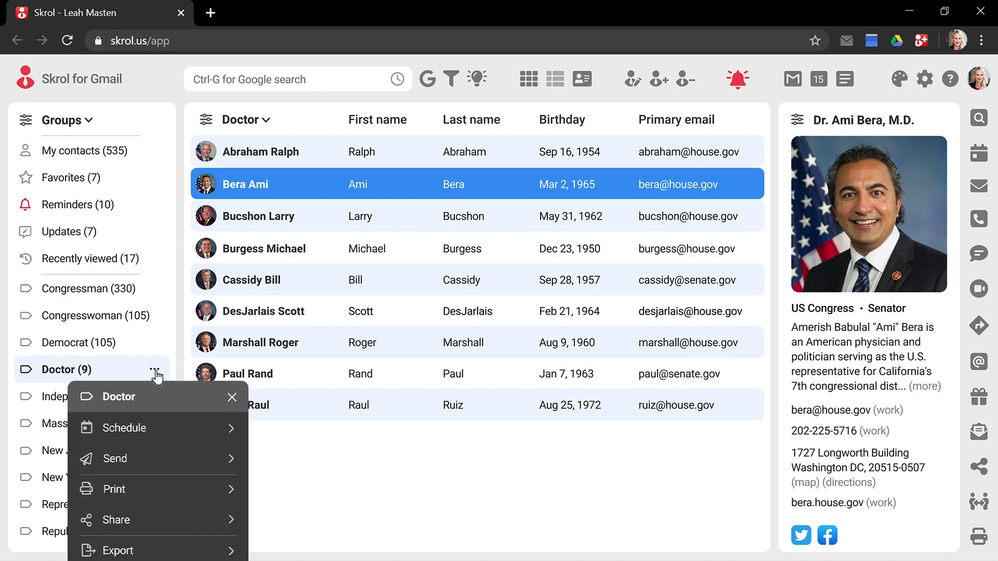
pyautogui.moveTo(229, 428)
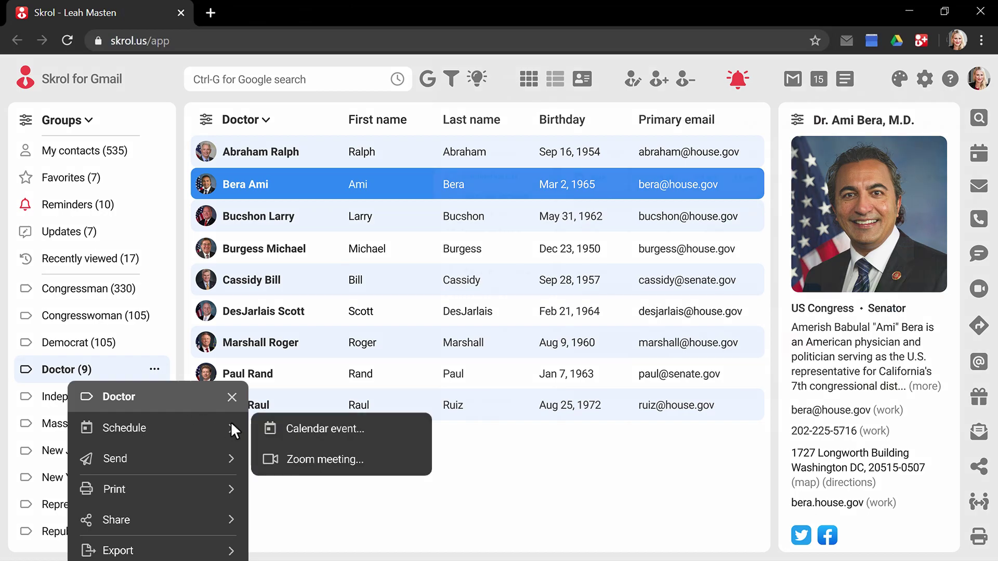
pyautogui.click(320, 429)
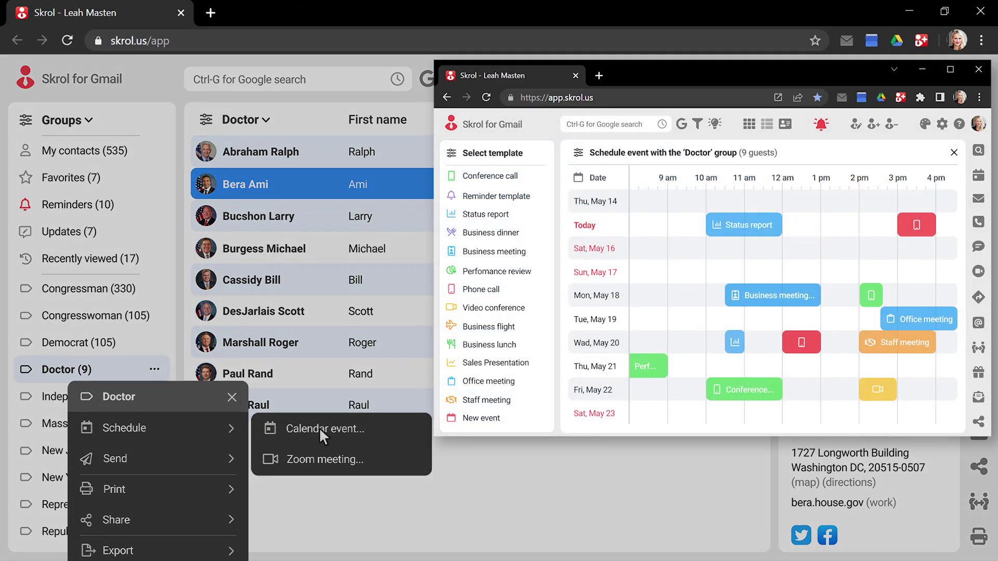
pyautogui.click(320, 455)
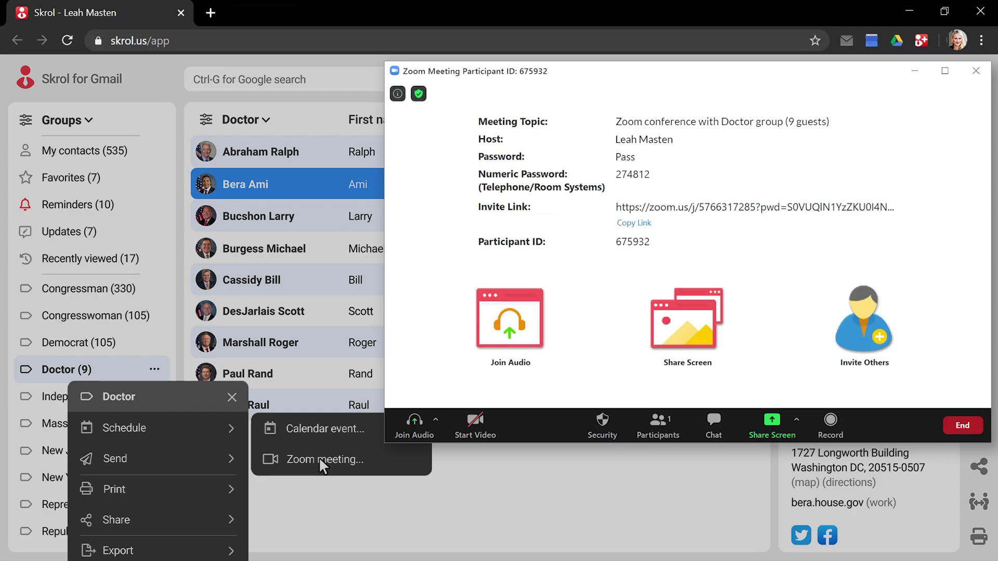
# Start a group email, an invitation and a contact update request addressed to the Doctor group
pyautogui.moveTo(211, 453)
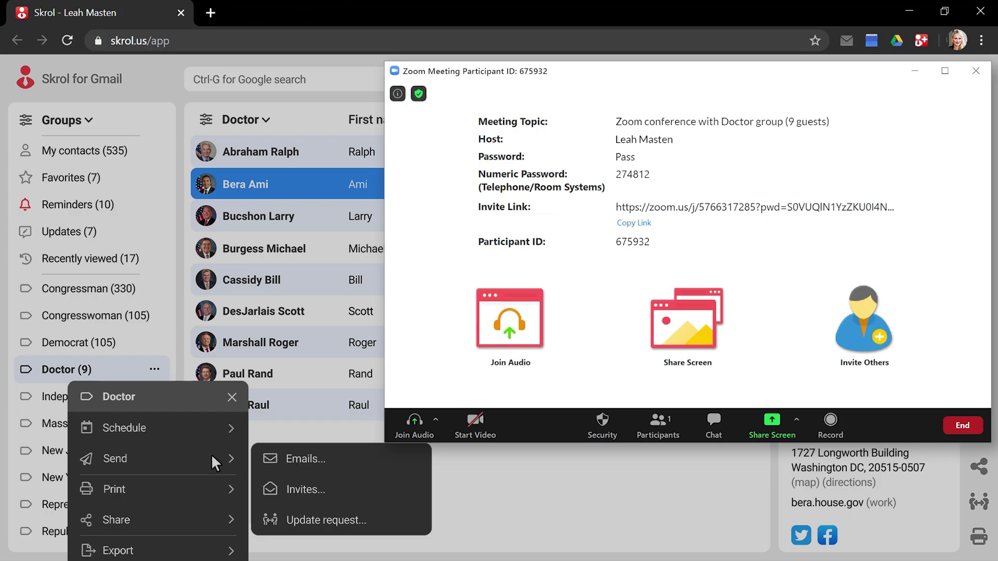
pyautogui.click(305, 457)
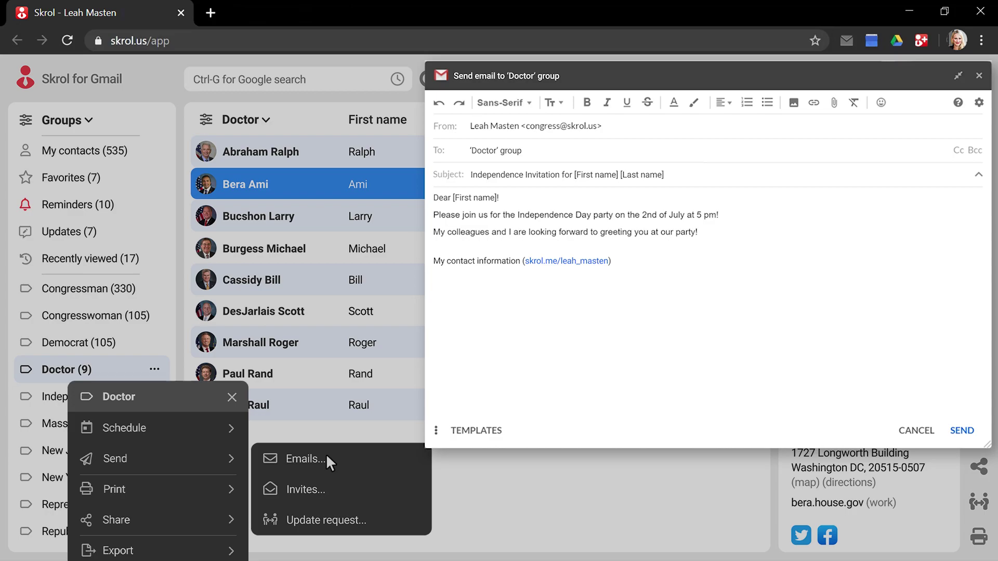
pyautogui.click(326, 489)
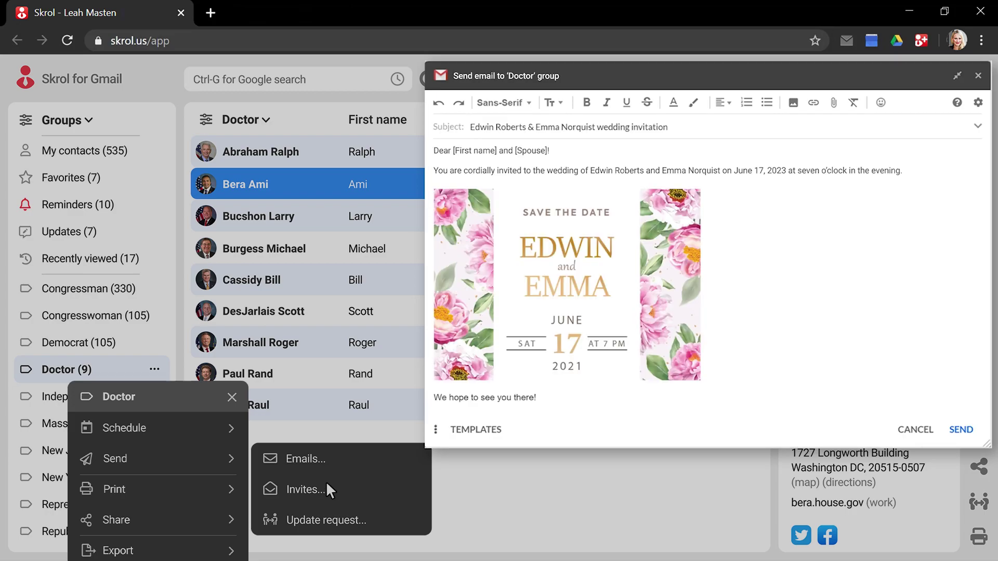
pyautogui.click(327, 520)
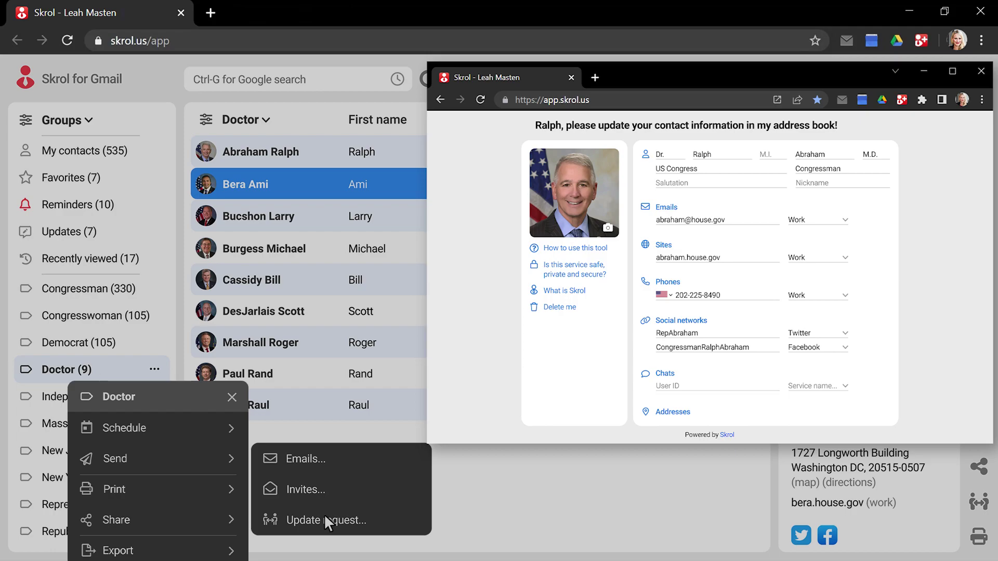
# Open the print previews of envelopes, shipping labels, USPS mailing forms and visitor badges for the Doctor group
pyautogui.moveTo(211, 483)
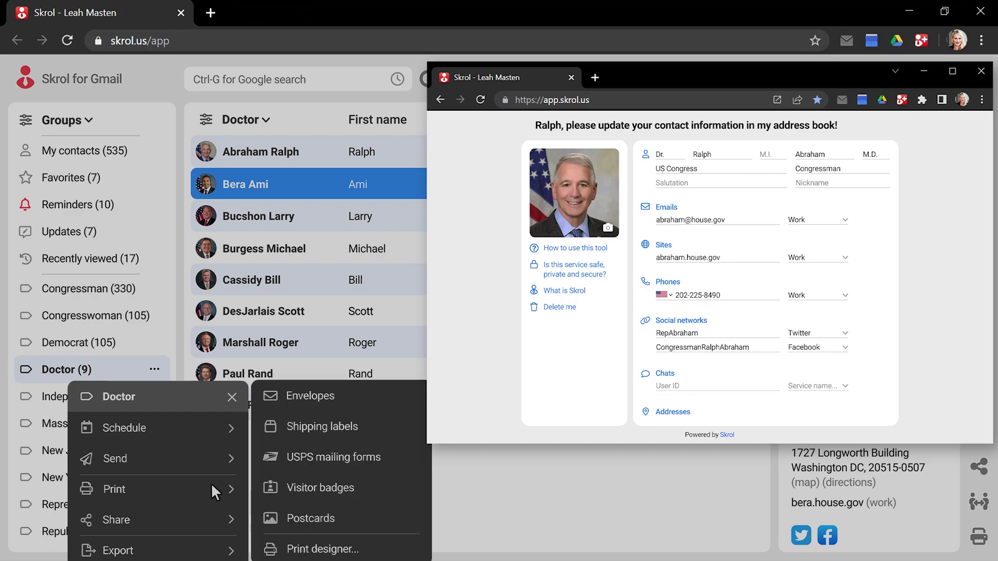
pyautogui.click(330, 394)
pyautogui.click(329, 424)
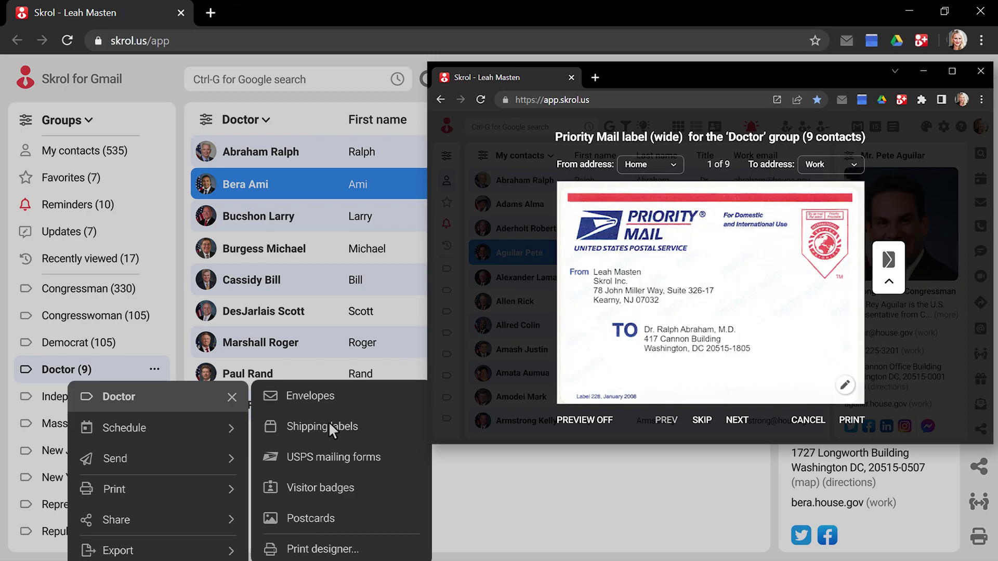
pyautogui.click(310, 451)
pyautogui.click(308, 479)
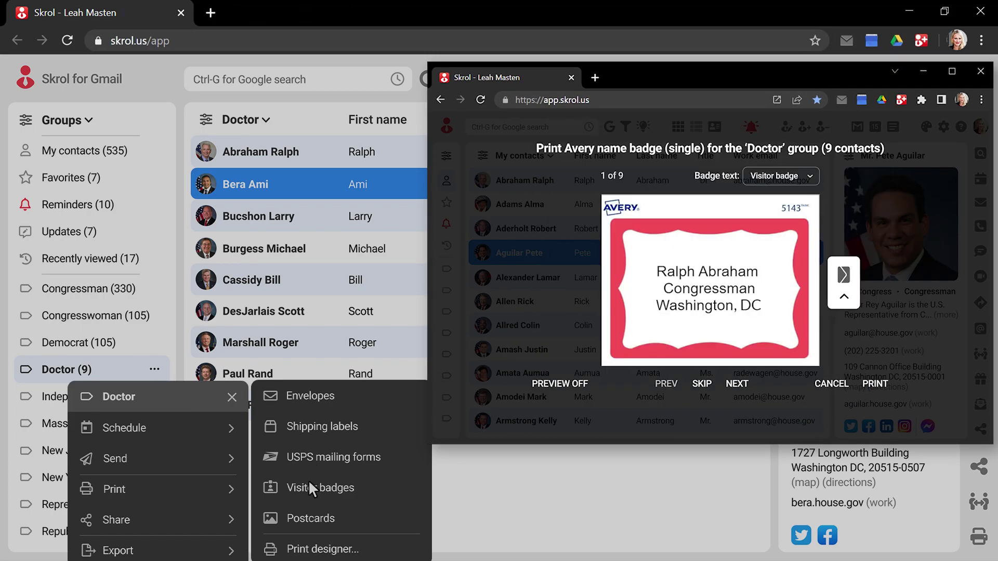
# Start sharing the Doctor group's vCards by email and export the whole group
pyautogui.moveTo(193, 512)
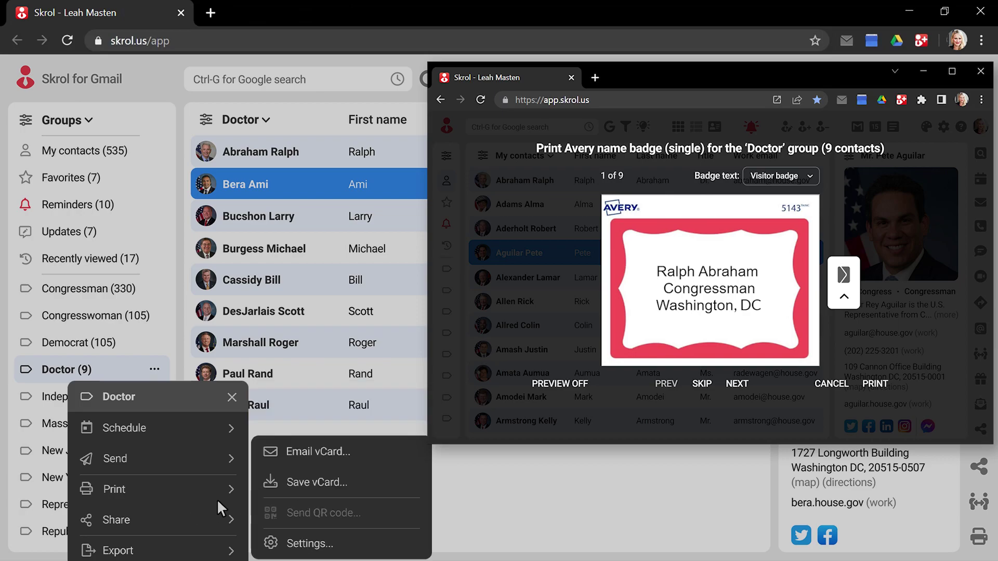
pyautogui.click(343, 452)
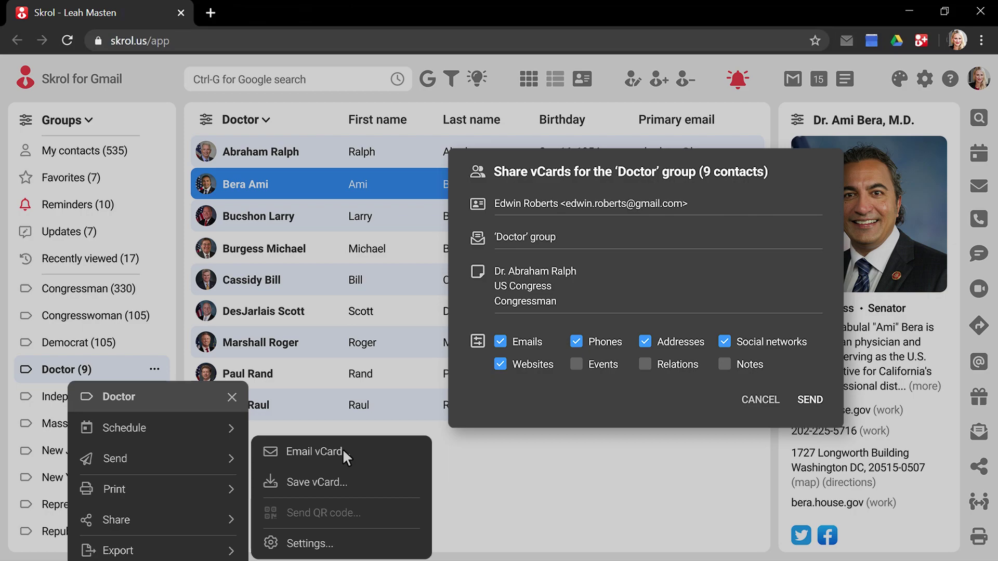
pyautogui.moveTo(215, 550)
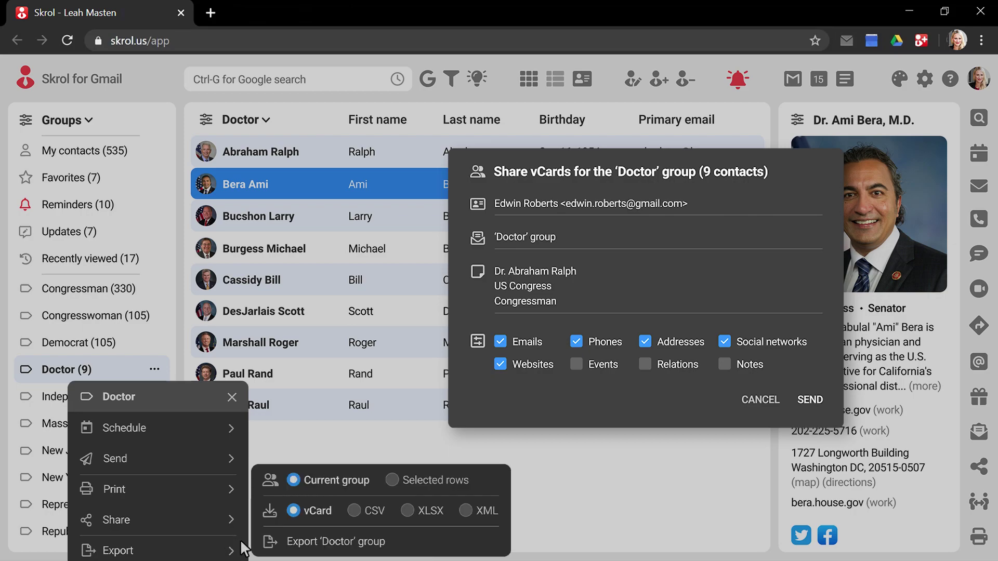
pyautogui.click(302, 543)
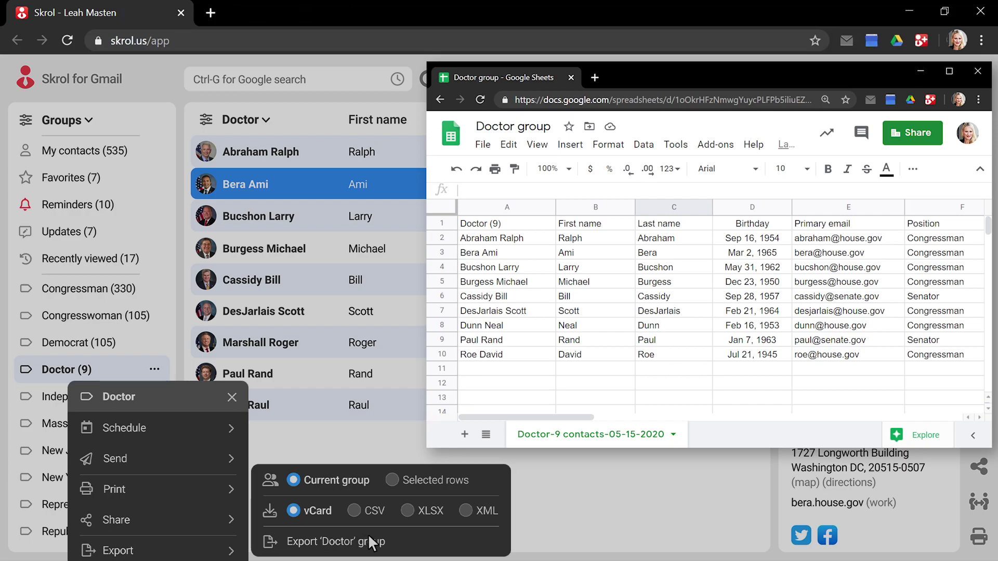